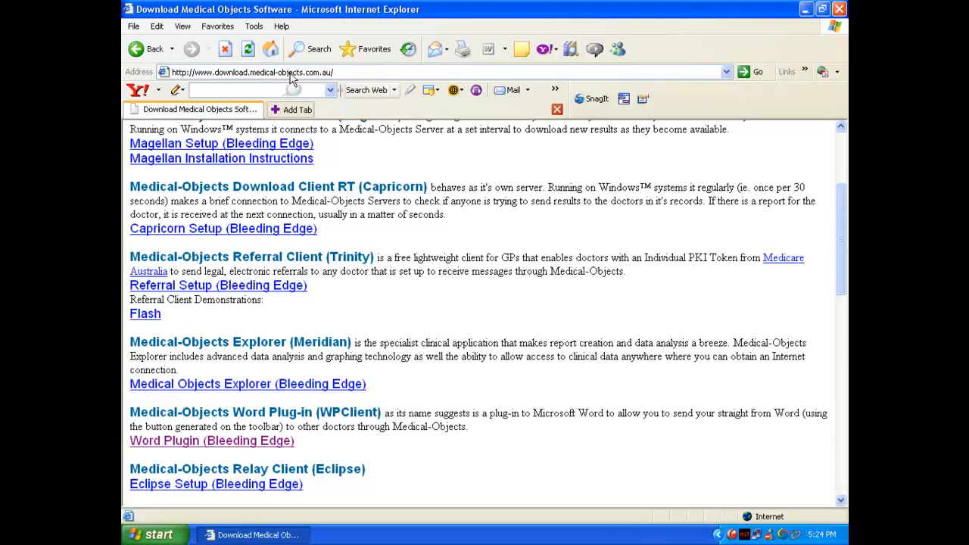
Save MO-WP-Setup.exe from the Word Plugin (Bleeding Edge) link into C:\downloads and open that folder
right_click(180, 450)
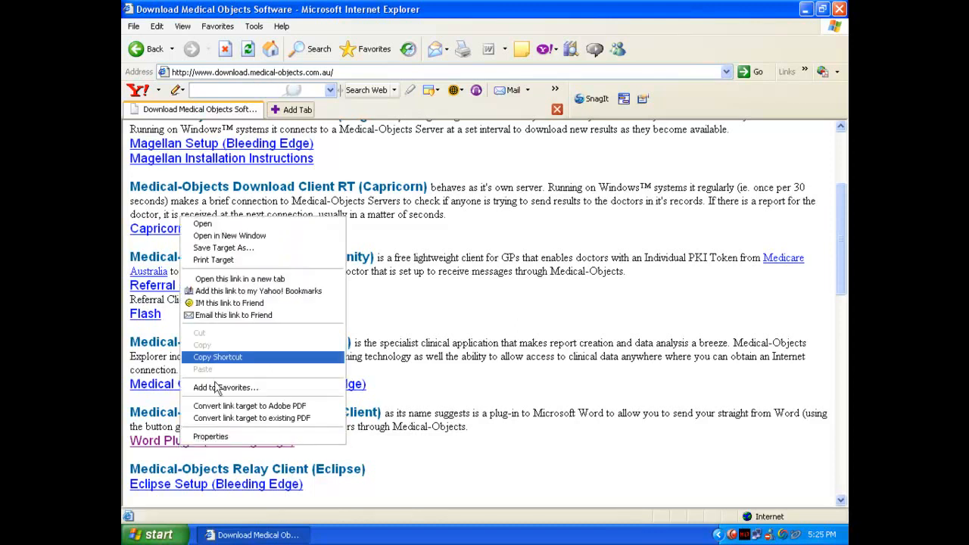
left_click(231, 255)
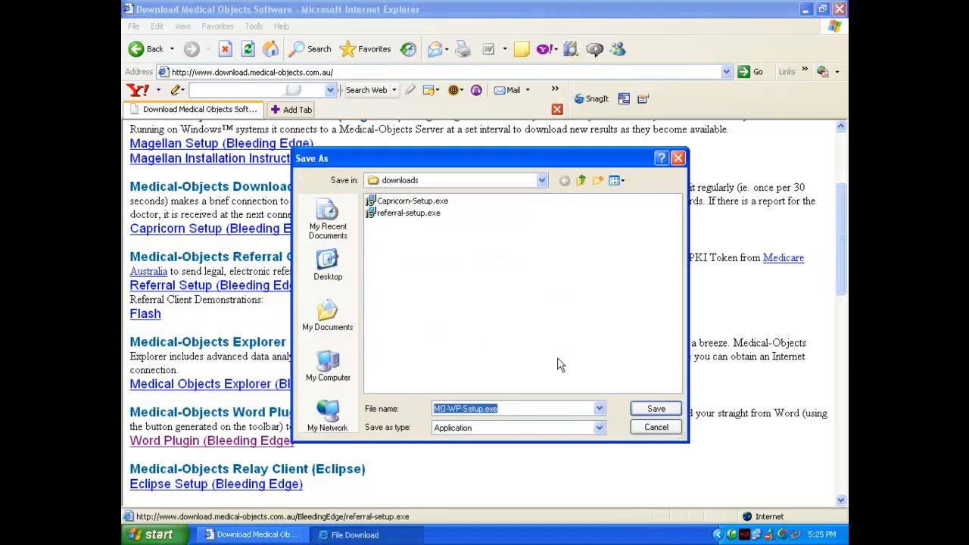
left_click(653, 407)
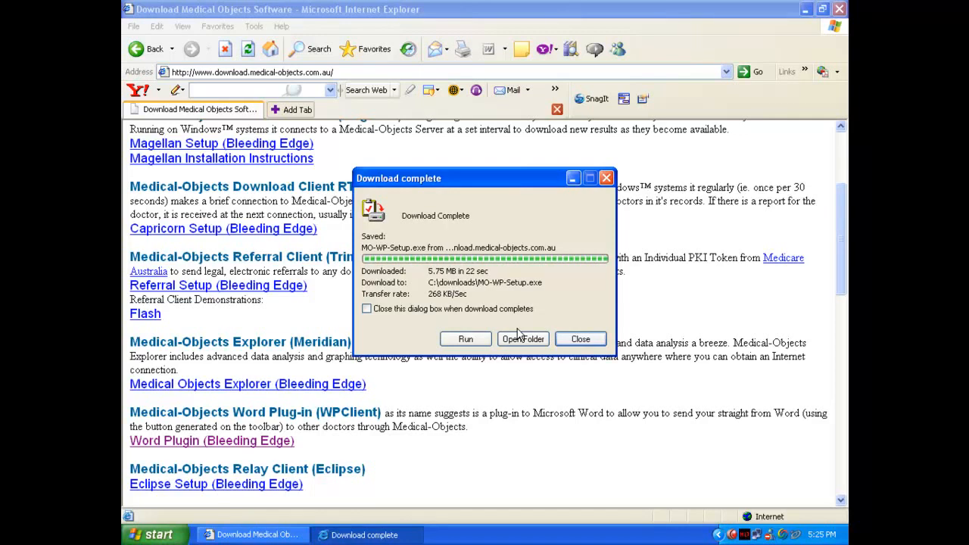
left_click(518, 337)
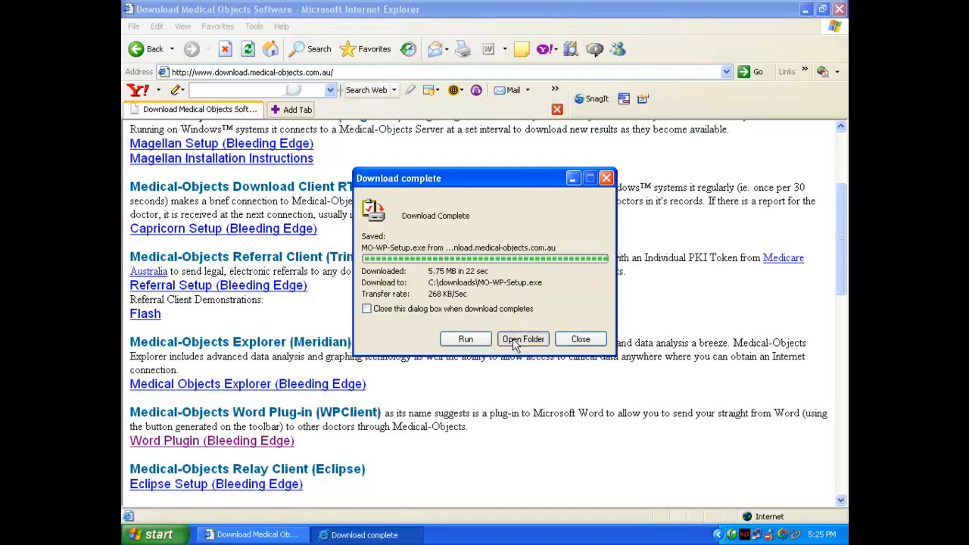
left_click(546, 316)
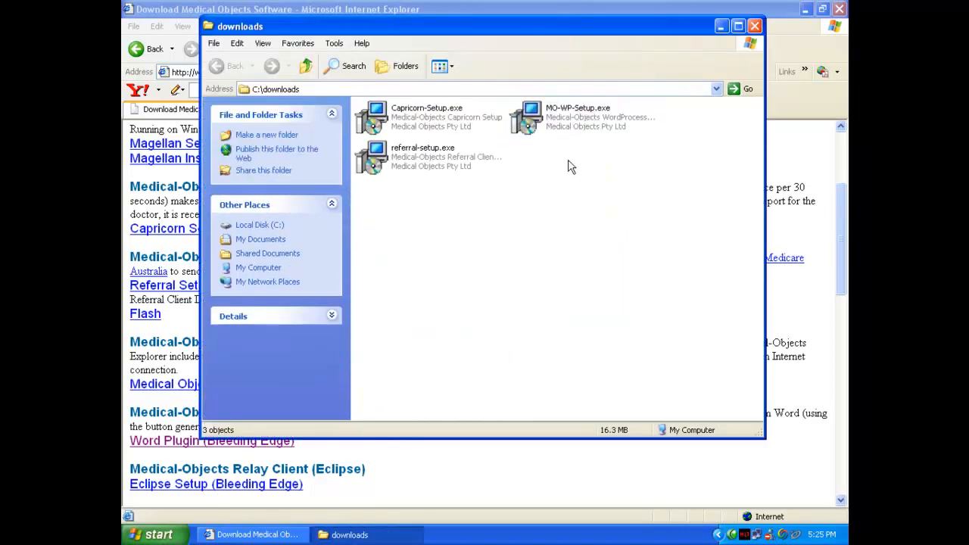
Run MO-WP-Setup.exe and install the WordProcessor Plugin to C:\MO\WPClient
double_click(556, 118)
left_click(525, 281)
left_click(566, 384)
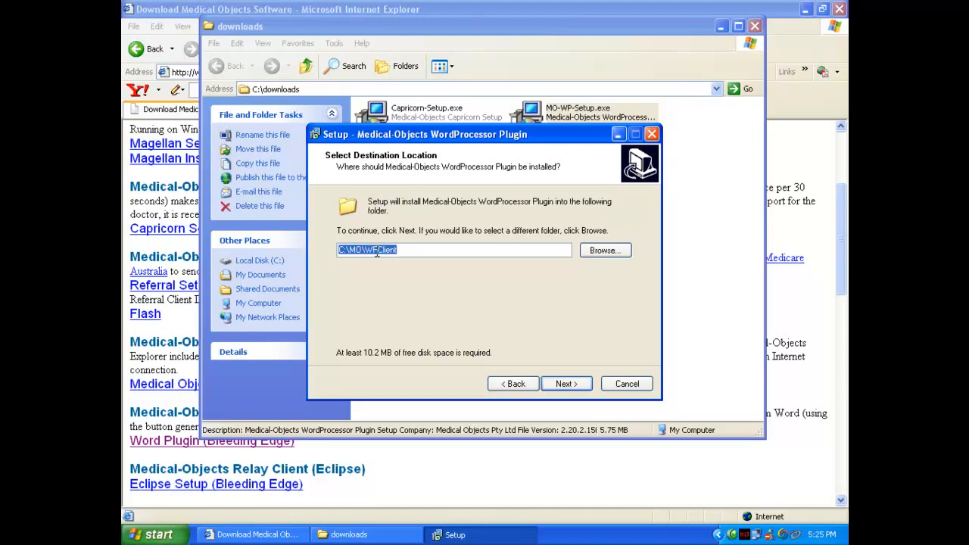
left_click(558, 387)
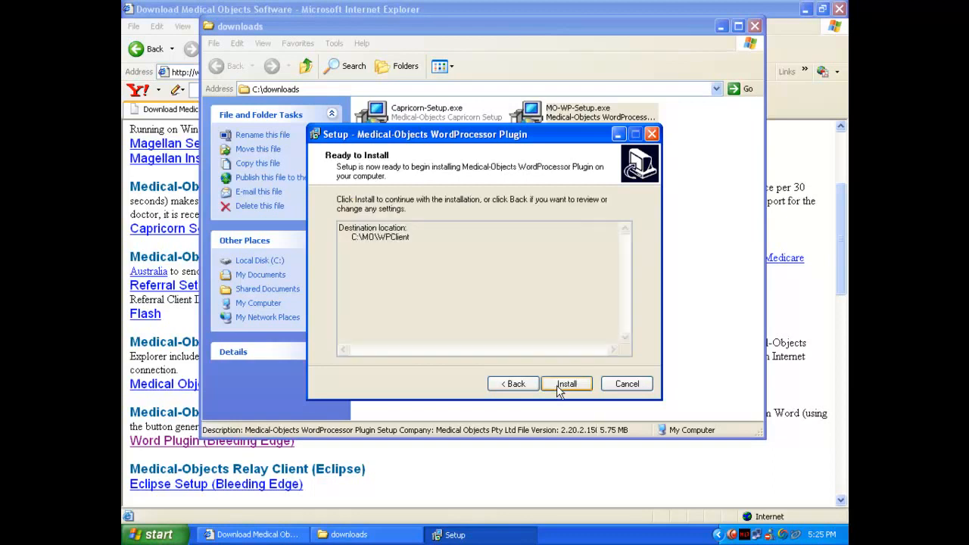
left_click(558, 387)
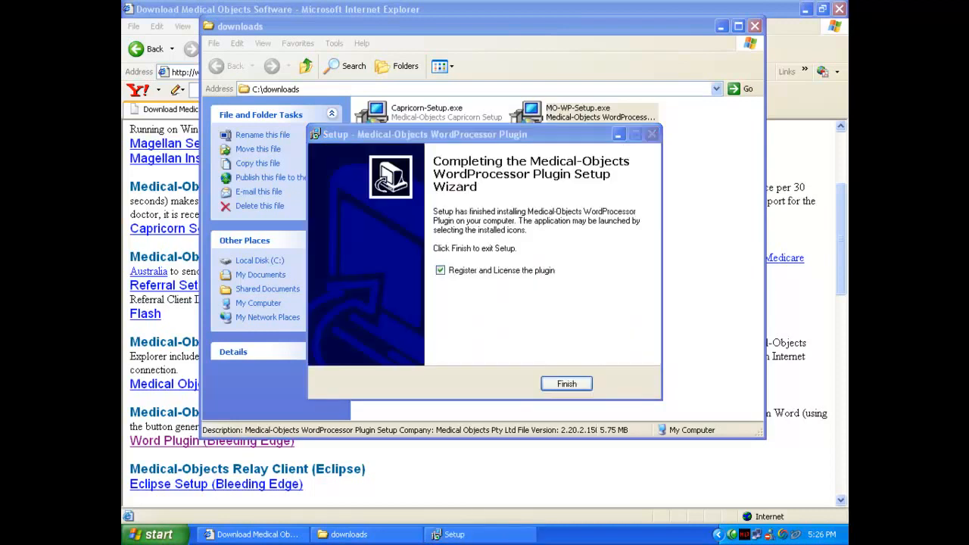
Start plugin registration, paste the copied registration token and accept the licence agreement
left_click(568, 385)
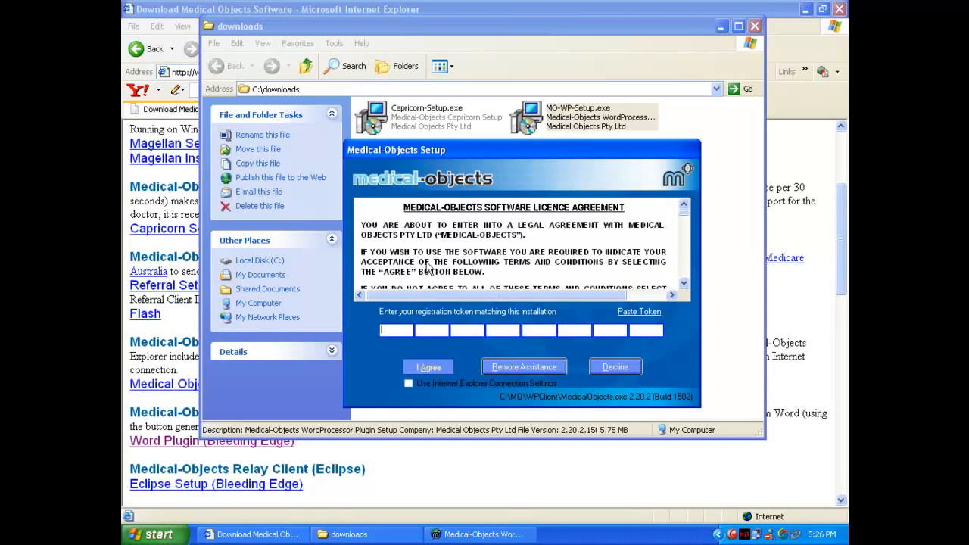
left_click(636, 313)
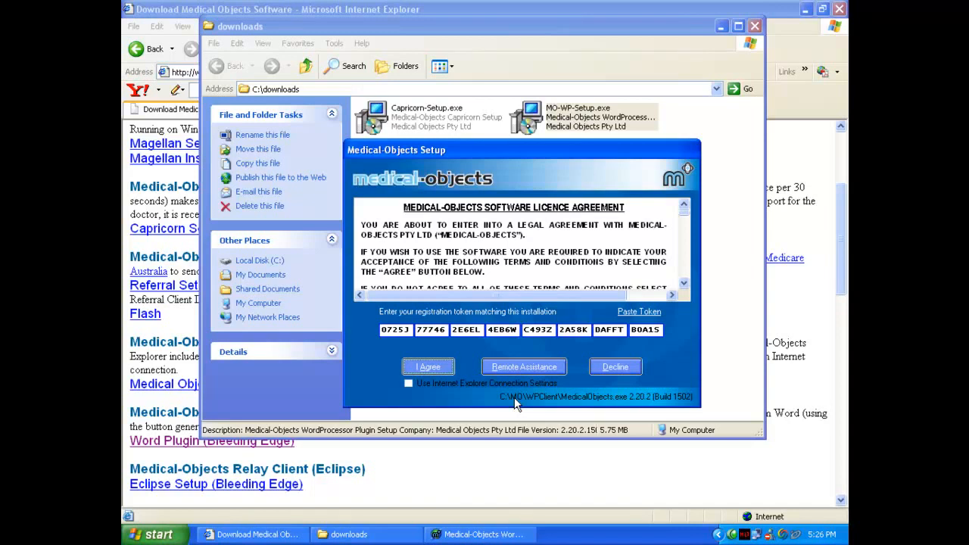
left_click(417, 365)
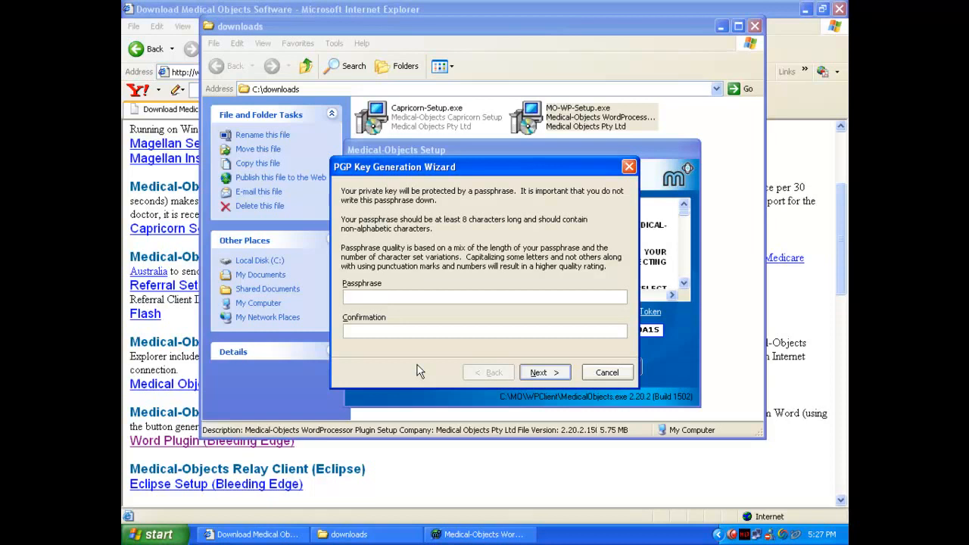
Enter and confirm a passphrase for the new PGP key
type("*******")
key("Tab")
type("*******")
left_click(549, 377)
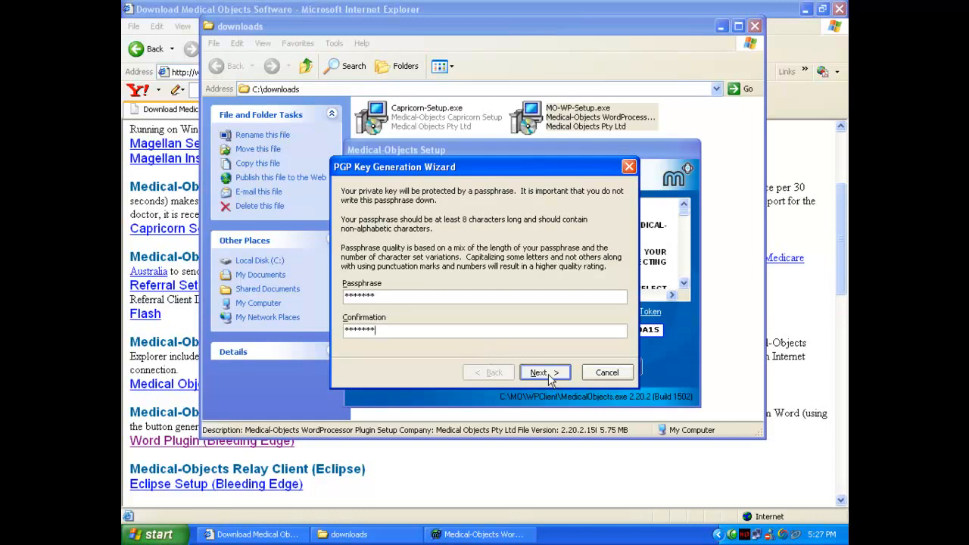
left_click(550, 376)
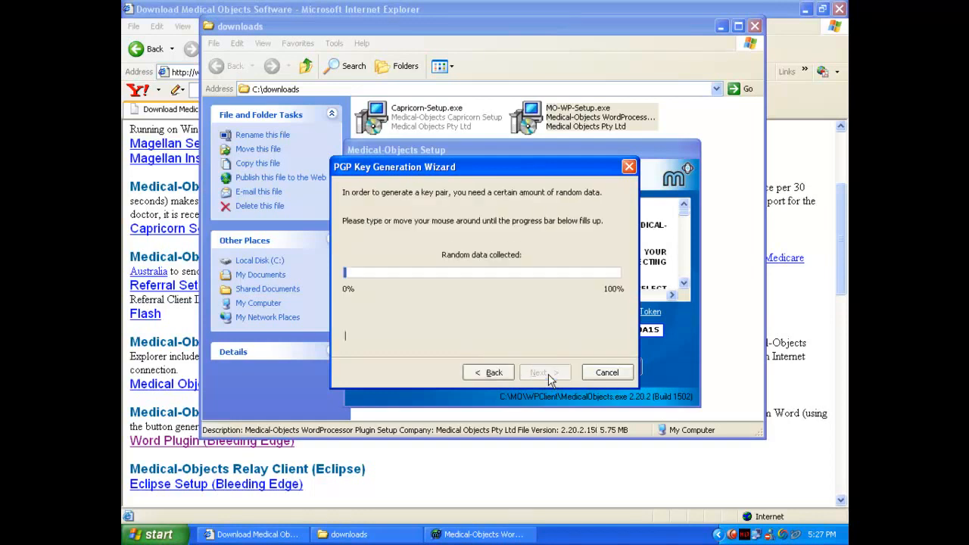
Fill the random-data bar, re-enter the passphrase, then generate the key pair and finish
type("asdfjklasdfjklasdfjklasdfjklasdfjklasdfjklasdfjklasdfjklasdf")
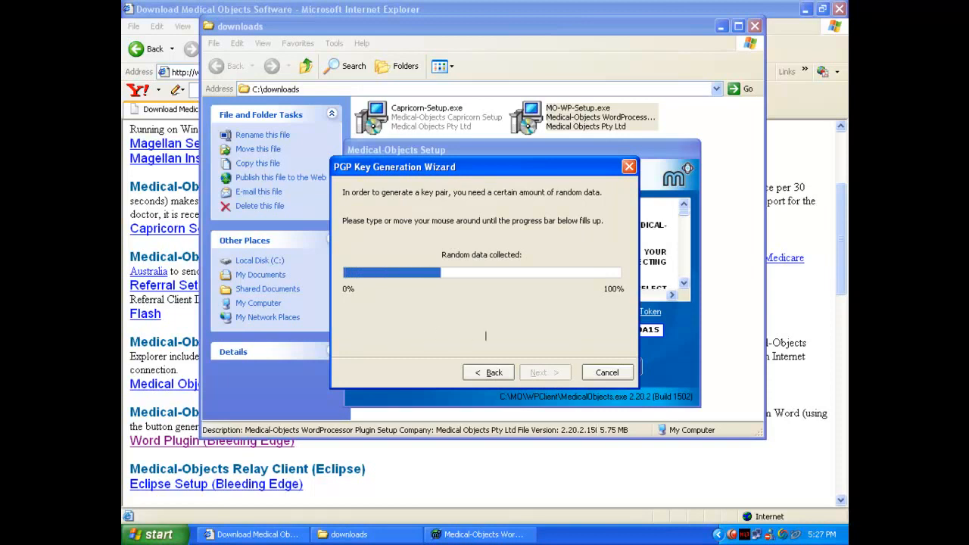
key("Tab")
type("asdfjklasdfjklasdf")
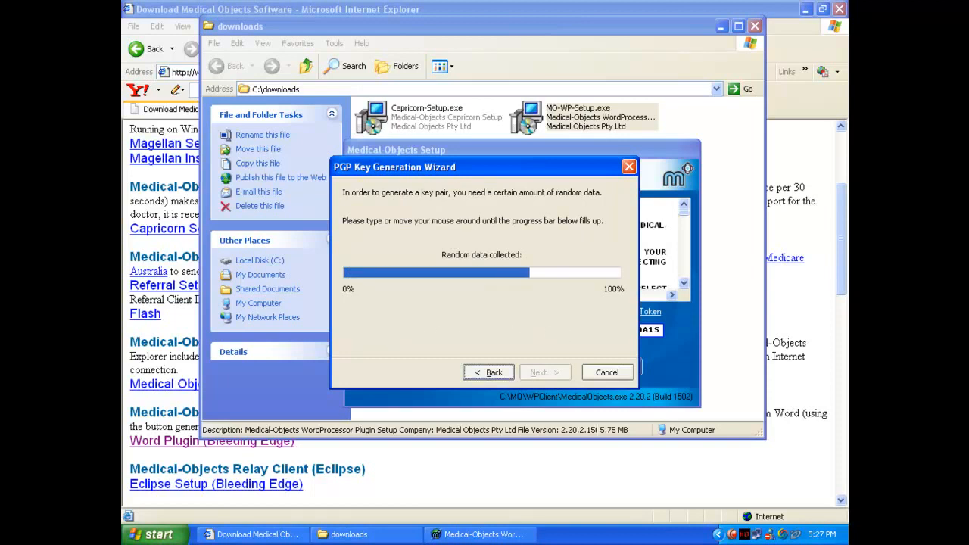
key("space")
type("asdf")
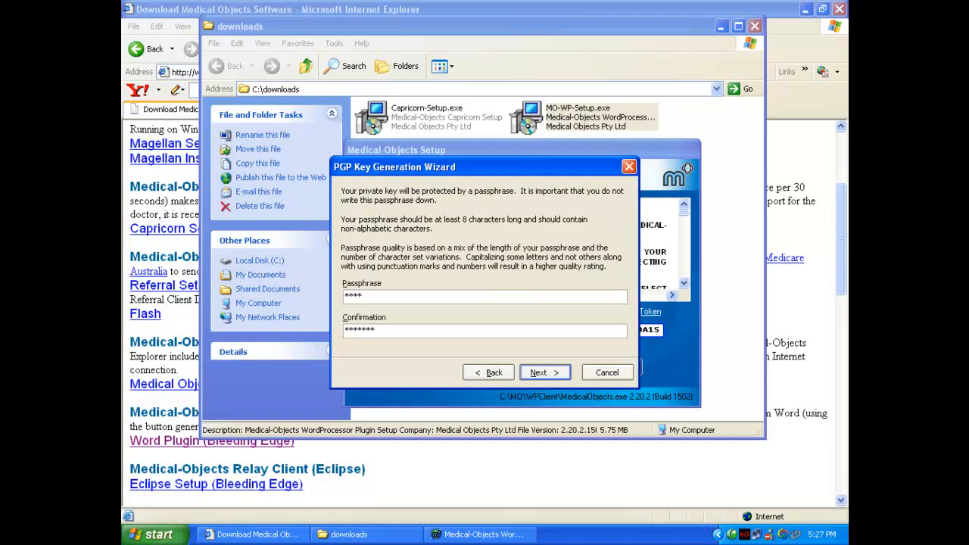
left_click_drag(383, 296, 314, 303)
type("*******")
left_click(547, 371)
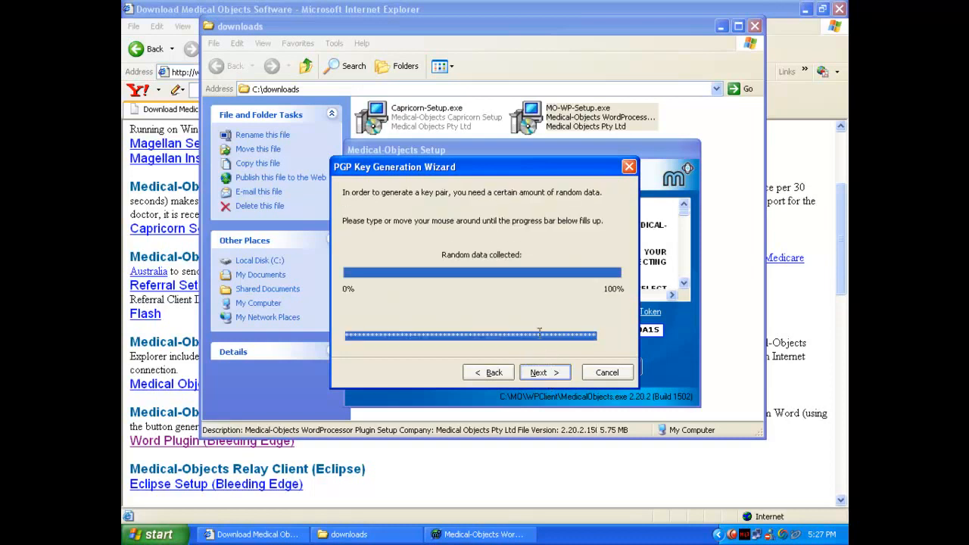
left_click(557, 372)
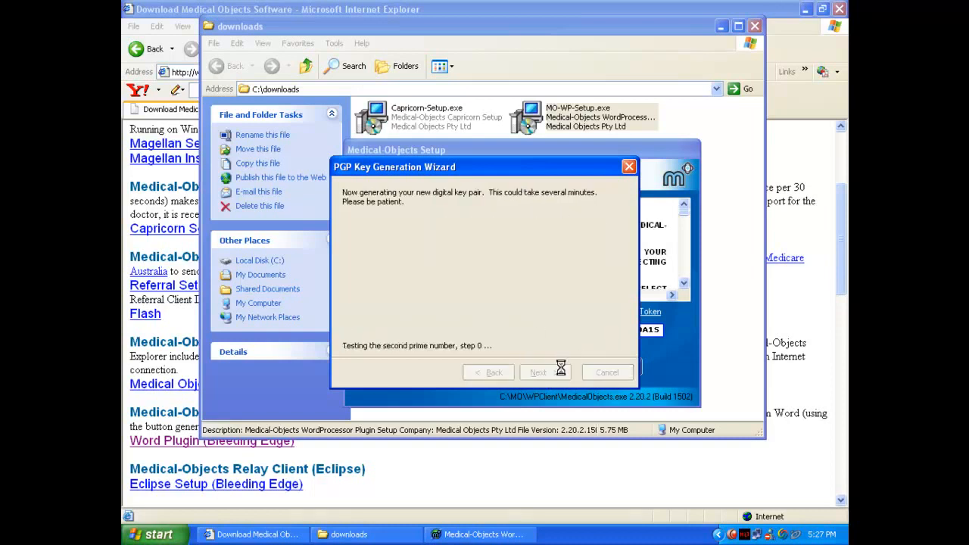
left_click(559, 373)
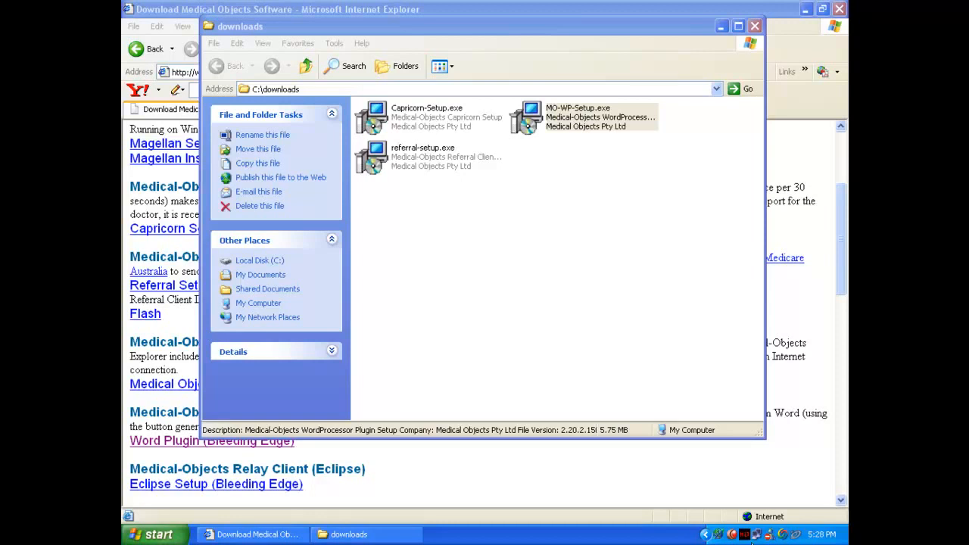
Check the Medical Objects client message log, close it, and return to the downloads folder
double_click(744, 534)
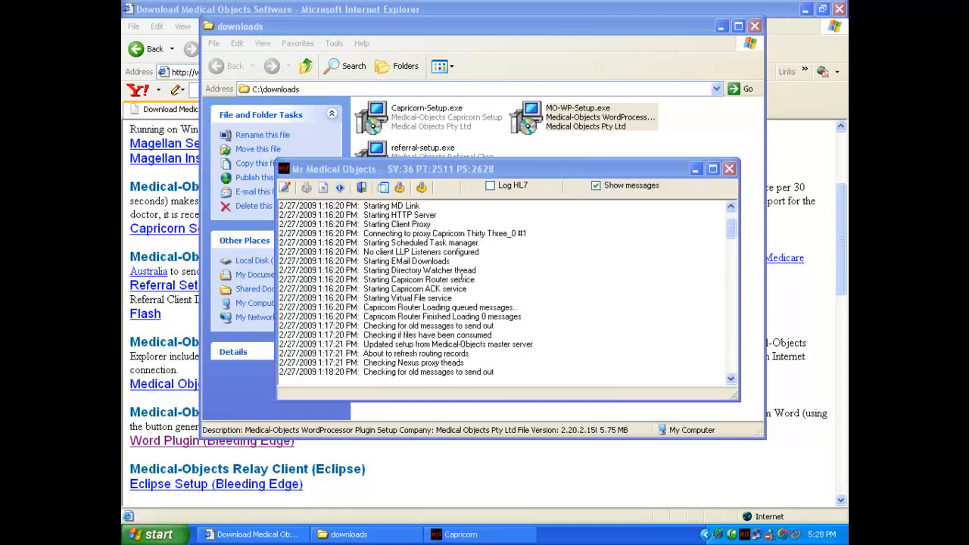
left_click(730, 169)
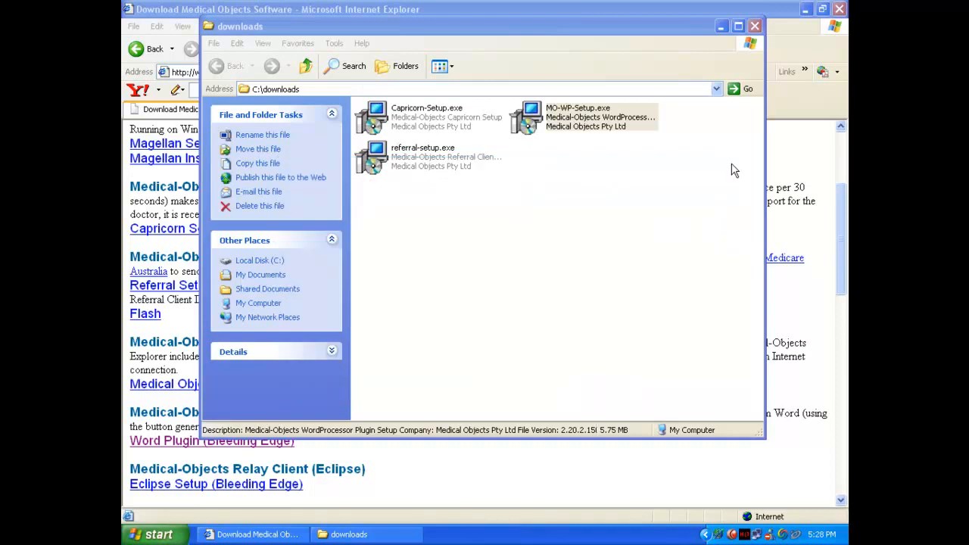
left_click(712, 173)
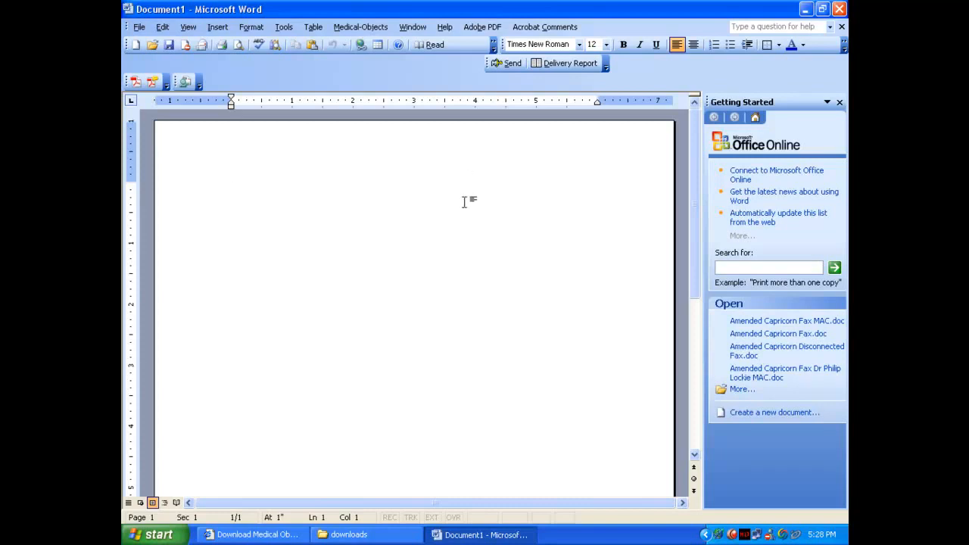
Type 'Test' in the document and start sending it, entering the test patient's surname and first name
type("Test")
left_click(519, 70)
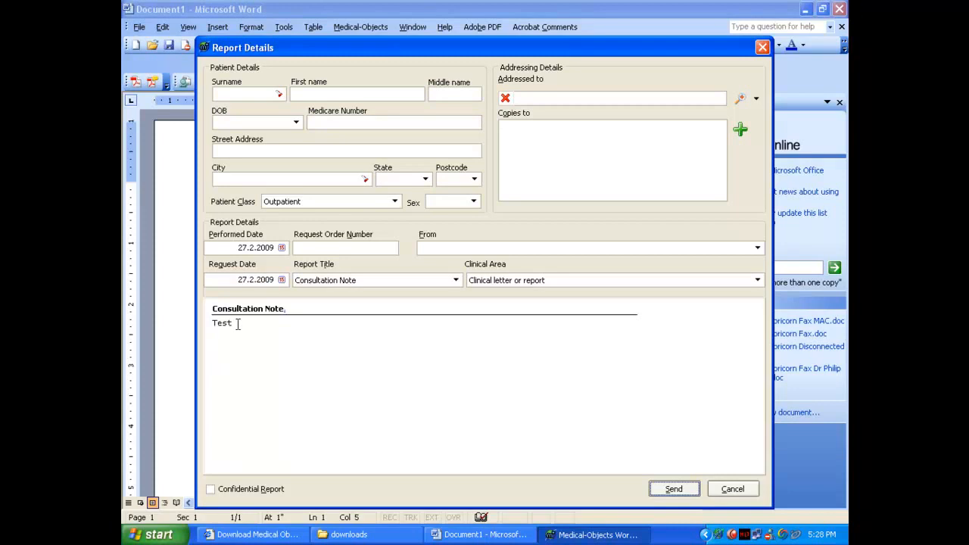
left_click(242, 94)
type("TEST")
key("Tab")
type("Patient")
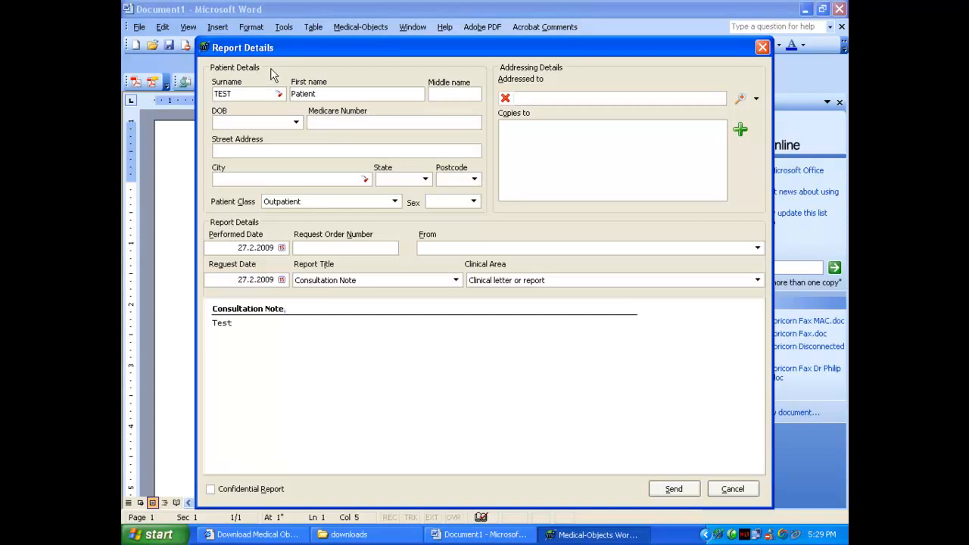
Address the note to the Medical Objects provider found by searching 'objects m', with Medical OBJECTS as sender
left_click(740, 99)
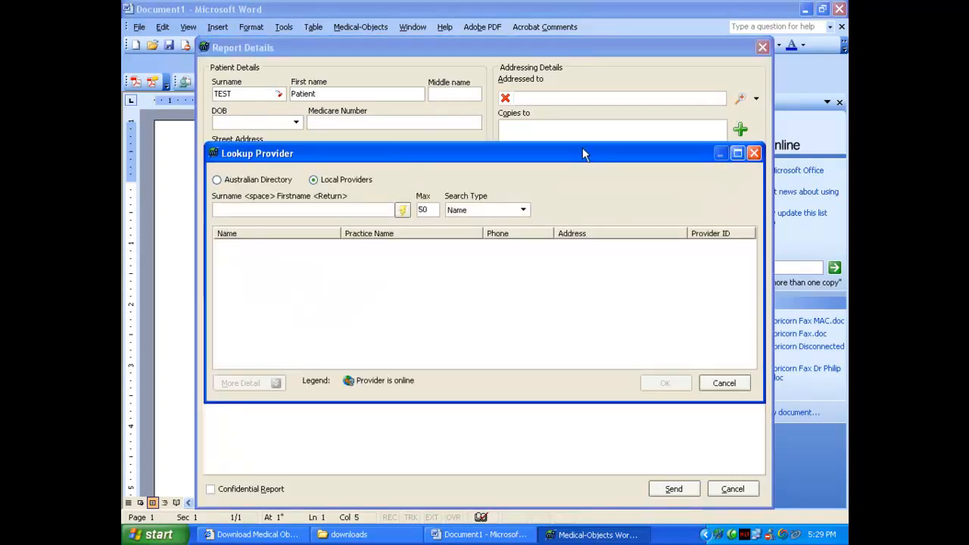
type("objects m")
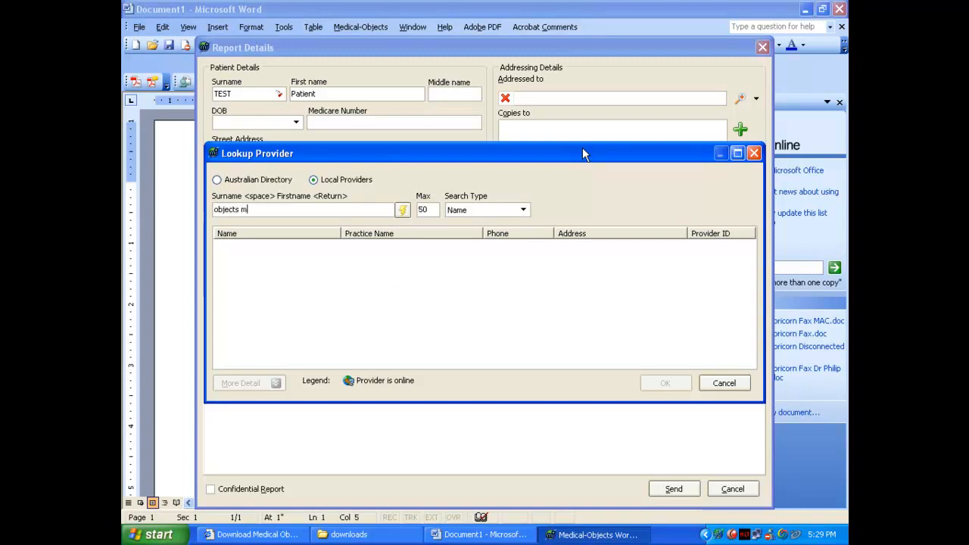
left_click(402, 210)
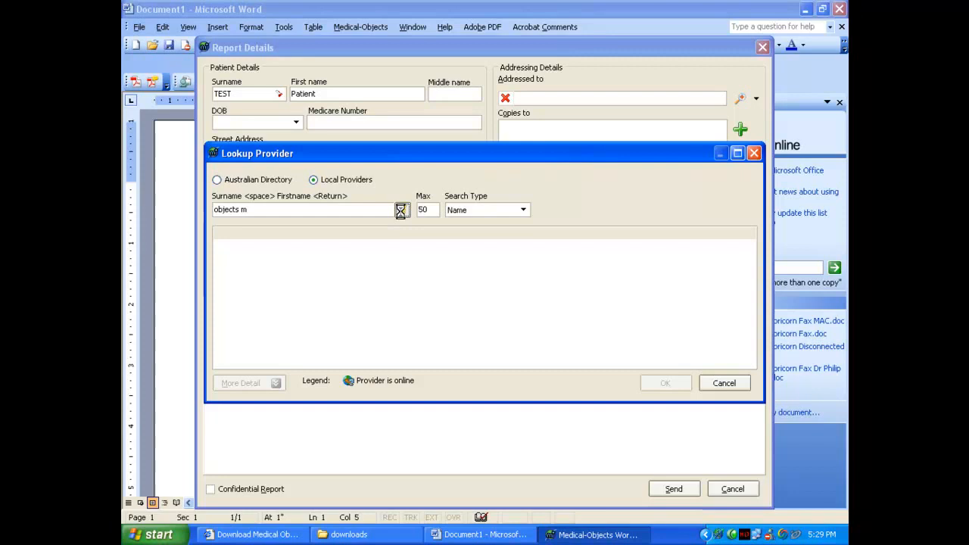
left_click(365, 262)
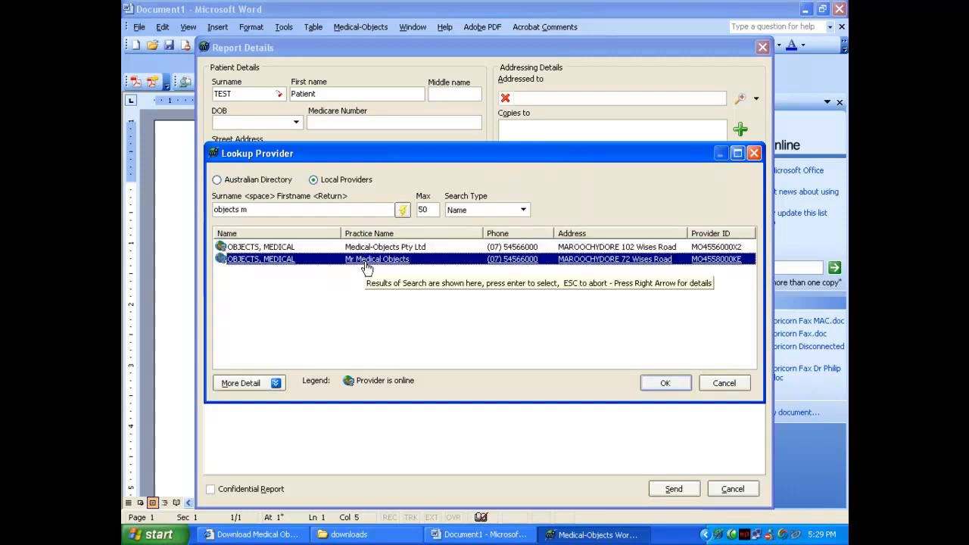
double_click(373, 265)
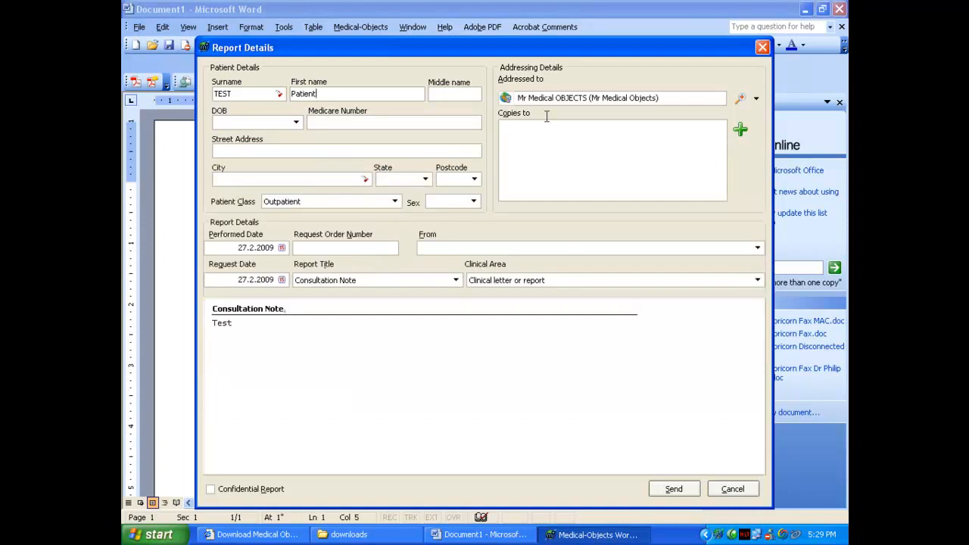
left_click(758, 249)
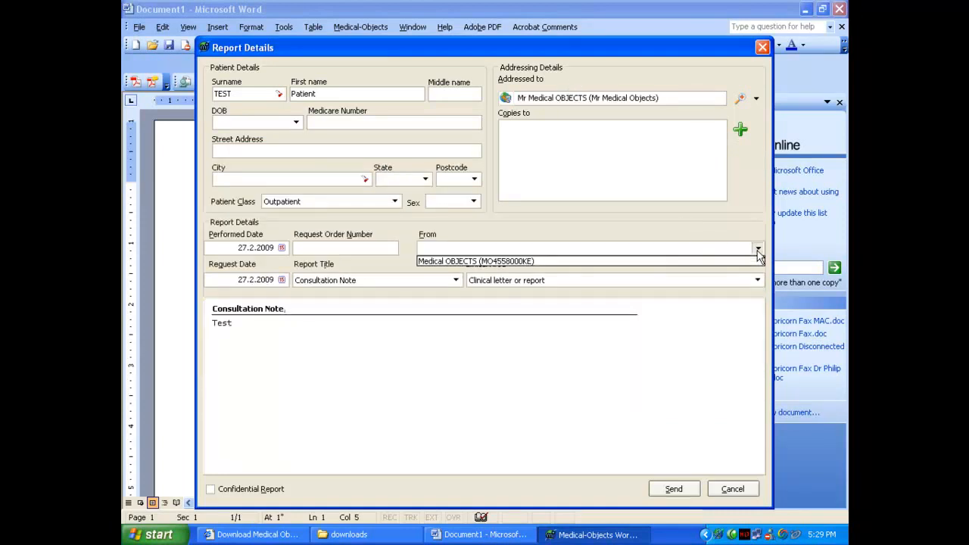
left_click(477, 261)
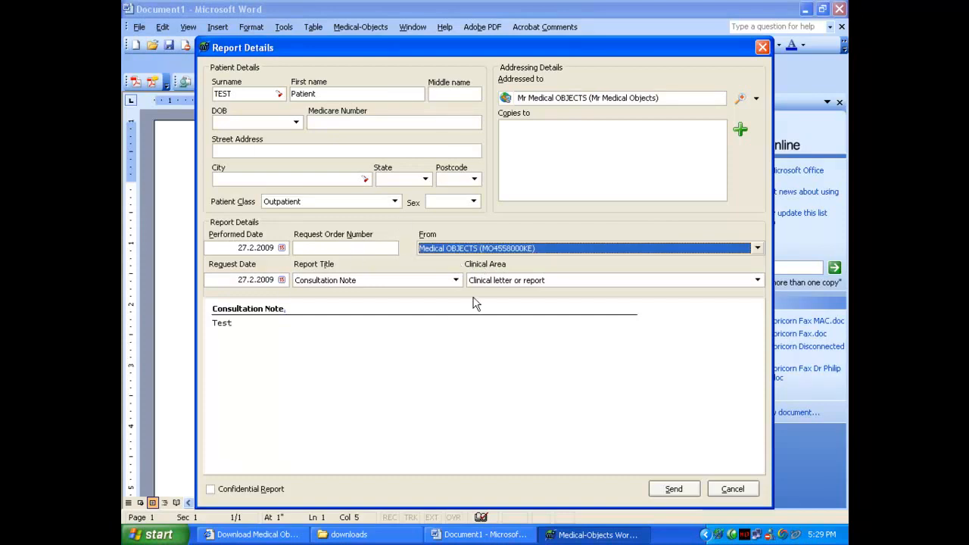
Send the note, overriding the missing DOB and postcode warnings and approving the message preview
left_click(674, 489)
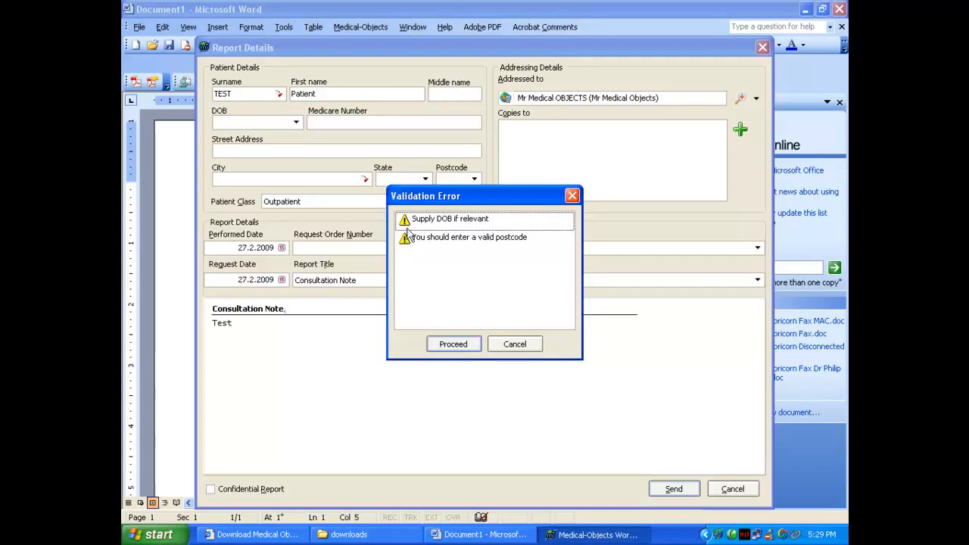
left_click(459, 347)
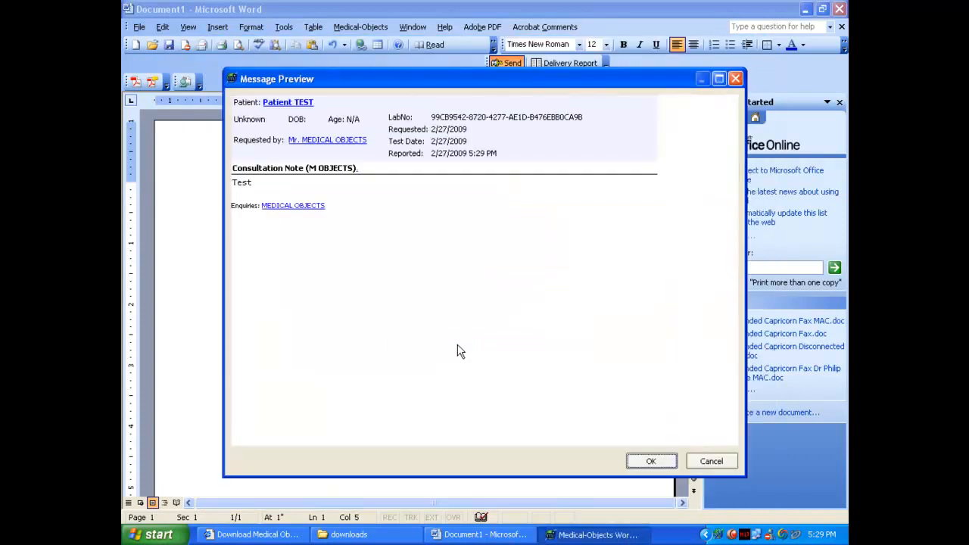
left_click(649, 462)
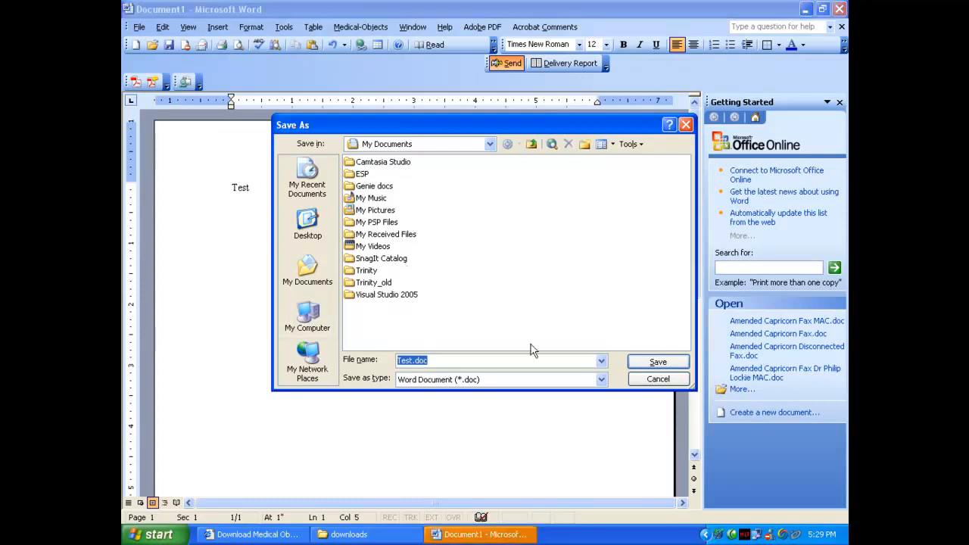
Cancel the Save As prompt for Test.doc, leaving the document unsaved
left_click(647, 385)
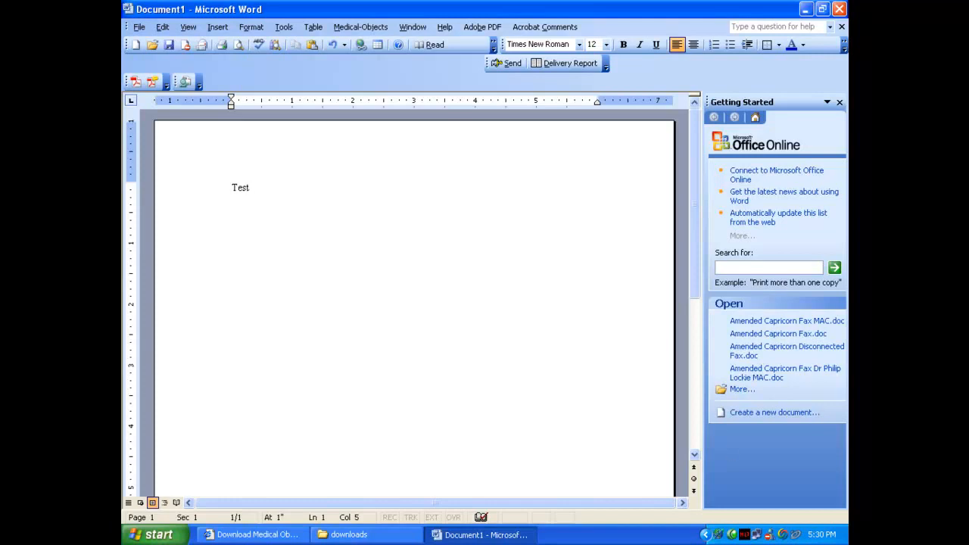
left_click(733, 535)
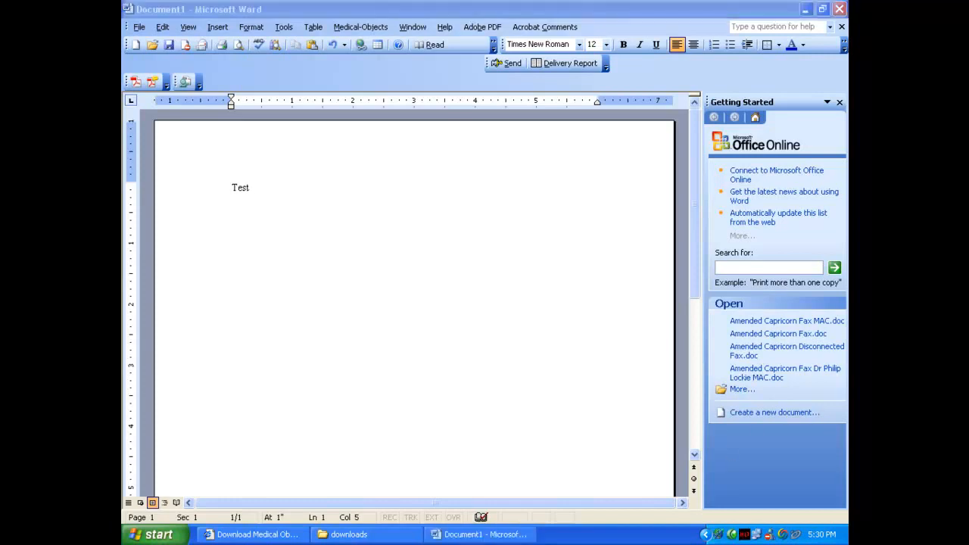